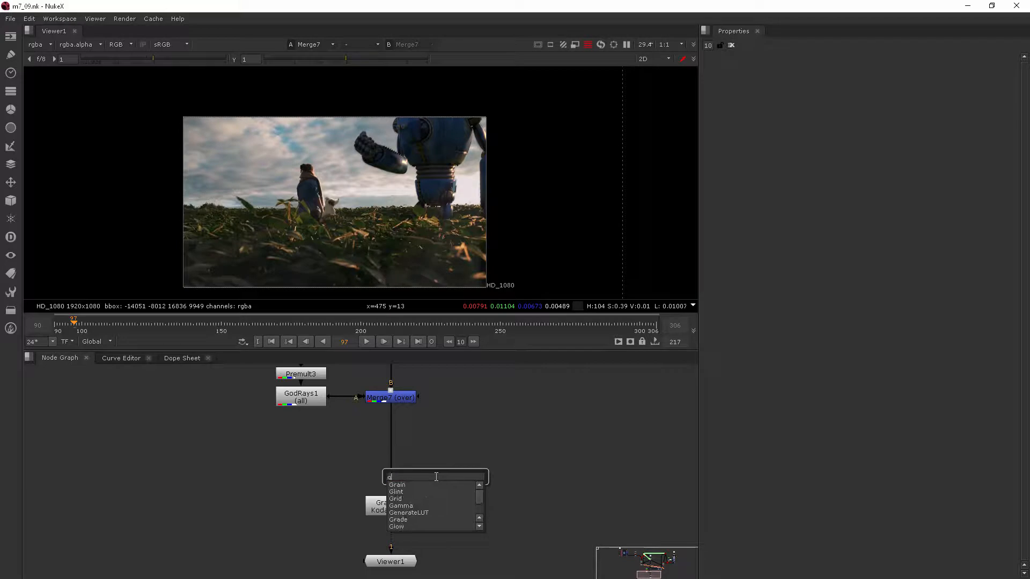
Add a Grade node between Merge7 and Grain2_1, and view the output of Grain2_1.
{"action": "key", "text": "Return"}
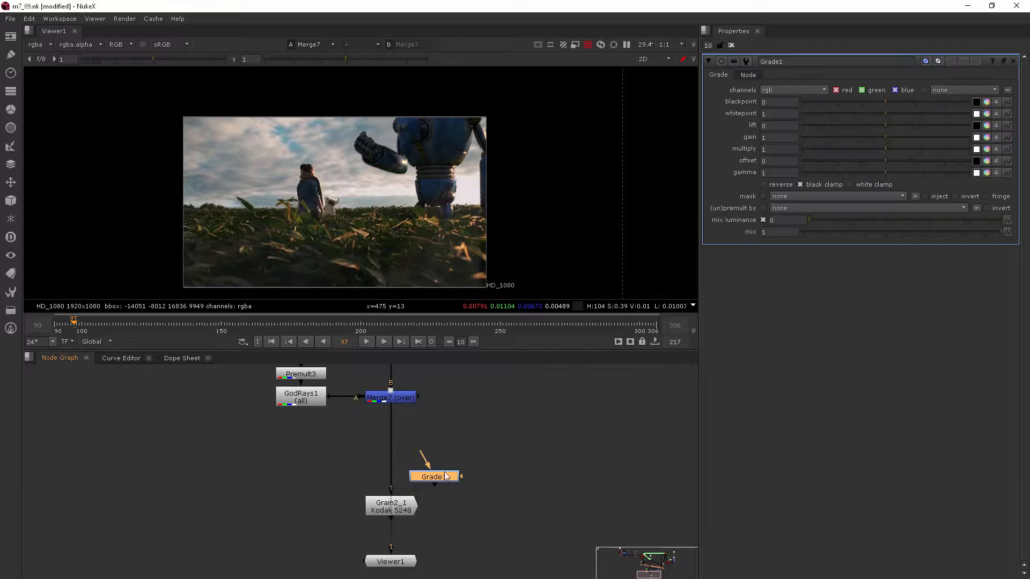
{"action": "left_click", "coordinate": [400, 450]}
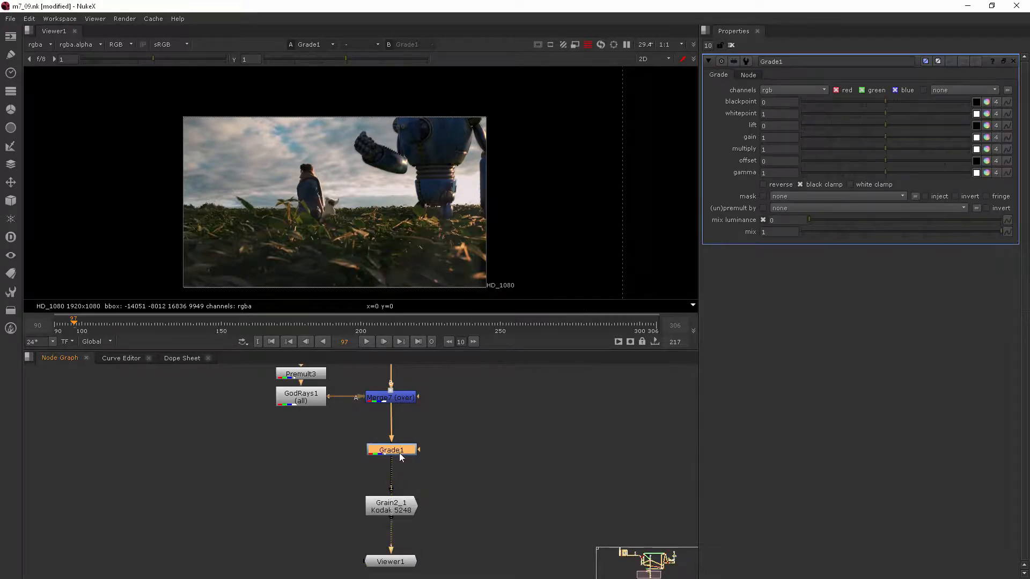
{"action": "mouse_move", "coordinate": [398, 453]}
{"action": "left_mouse_down"}
{"action": "mouse_move", "coordinate": [425, 449]}
{"action": "mouse_move", "coordinate": [399, 445]}
{"action": "left_mouse_up"}
{"action": "left_click", "coordinate": [399, 510]}
{"action": "key", "text": "1"}
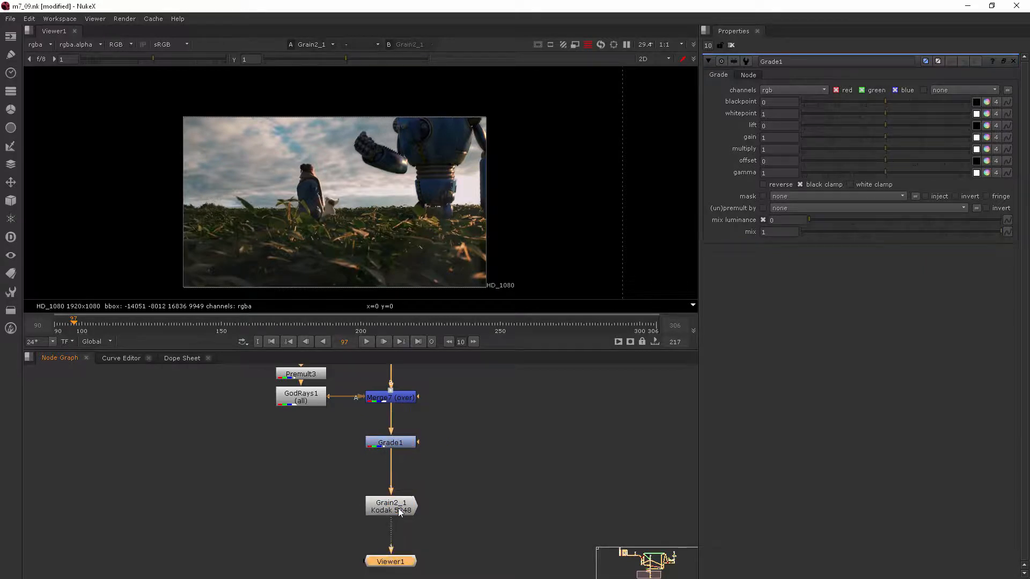
Examine the colours of the sky, the robot and the dark foreground plants in the composite up close.
{"action": "scroll", "coordinate": [417, 107], "scroll_direction": "up", "scroll_amount": 3}
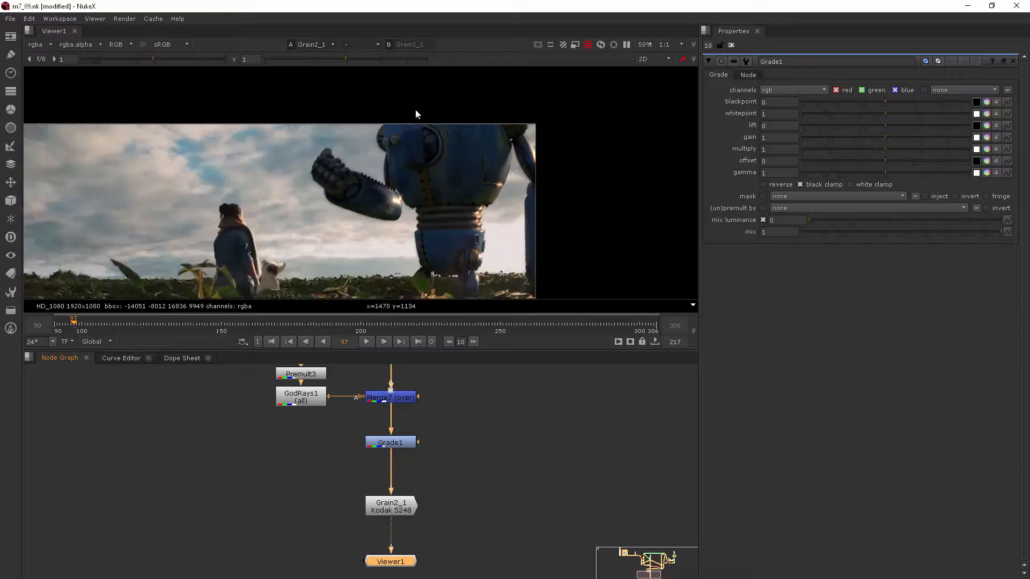
{"action": "middle_click_drag", "start_coordinate": [402, 201], "coordinate": [464, 180]}
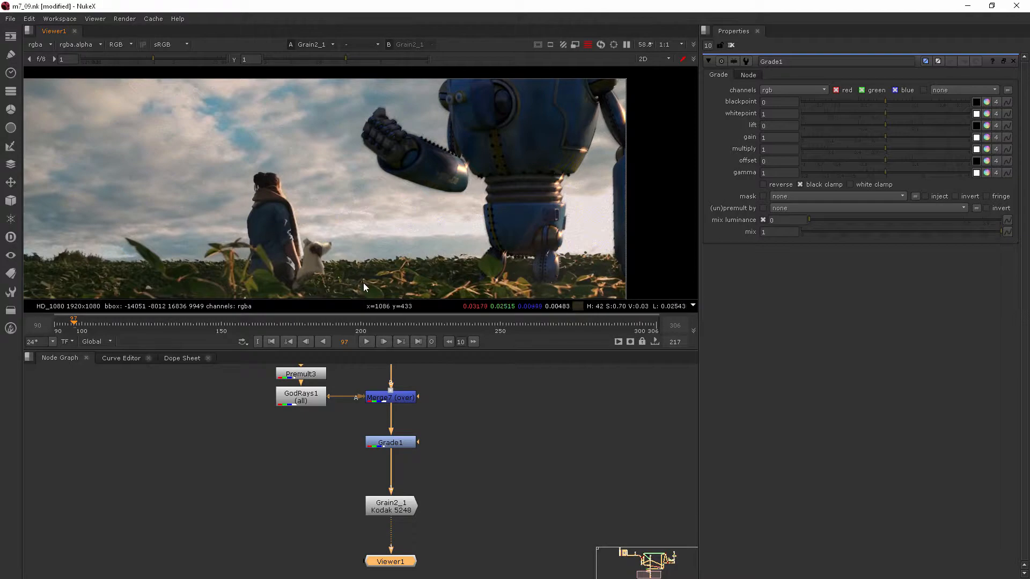
{"action": "middle_click_drag", "start_coordinate": [370, 284], "coordinate": [388, 207]}
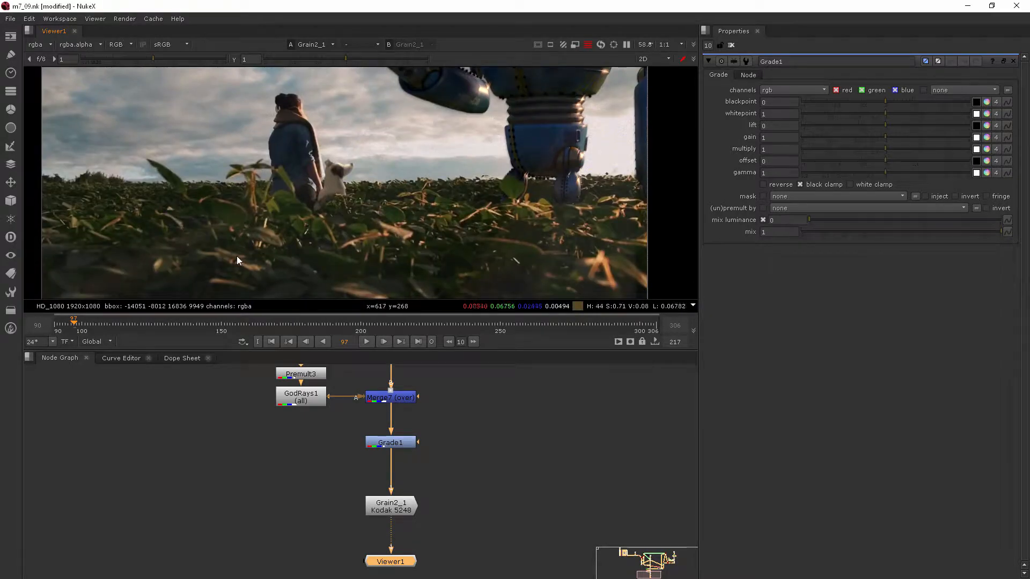
{"action": "middle_click_drag", "start_coordinate": [373, 222], "coordinate": [299, 300]}
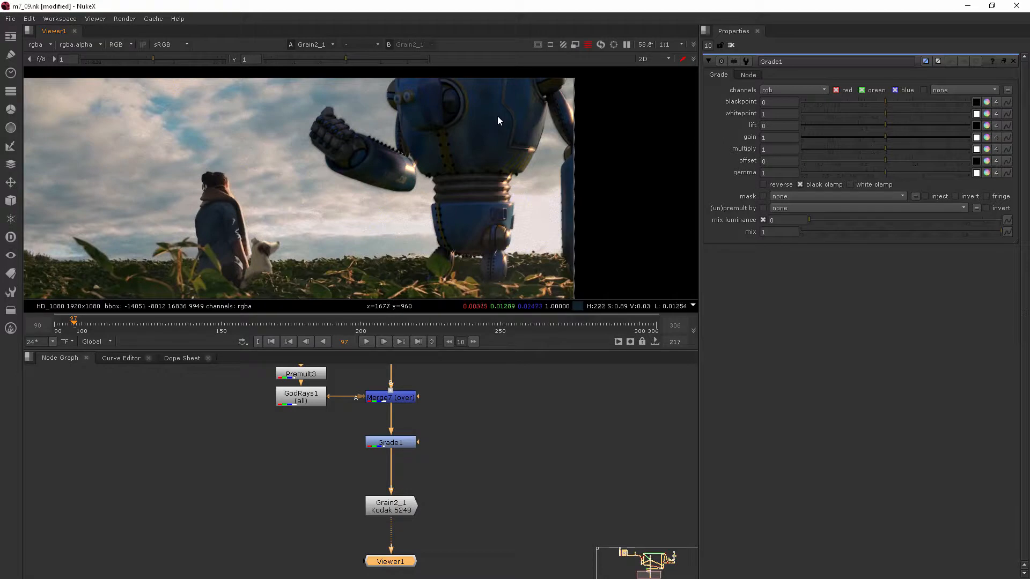
{"action": "middle_click_drag", "start_coordinate": [438, 256], "coordinate": [462, 205]}
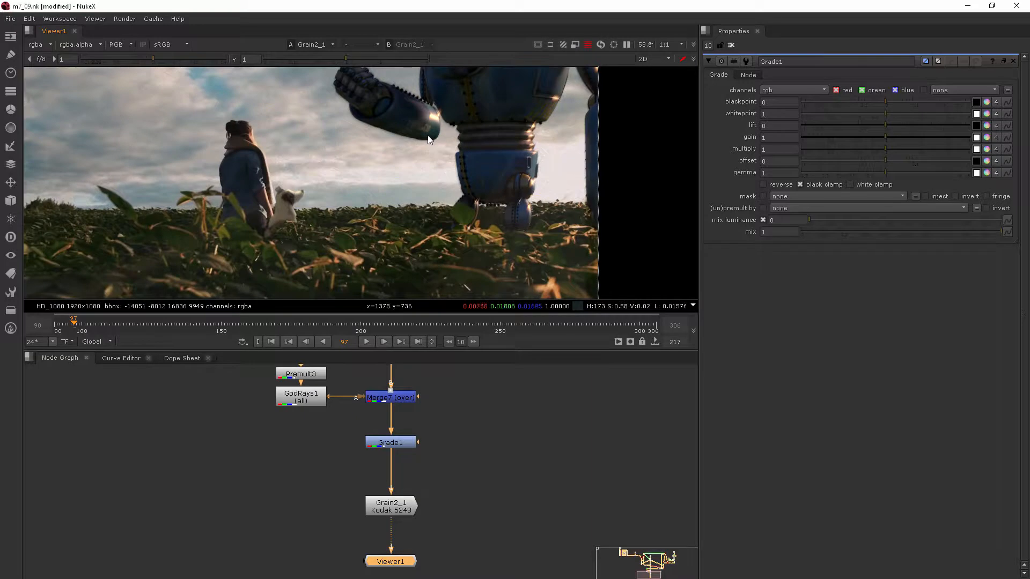
{"action": "scroll", "coordinate": [429, 138], "scroll_direction": "down", "scroll_amount": 2}
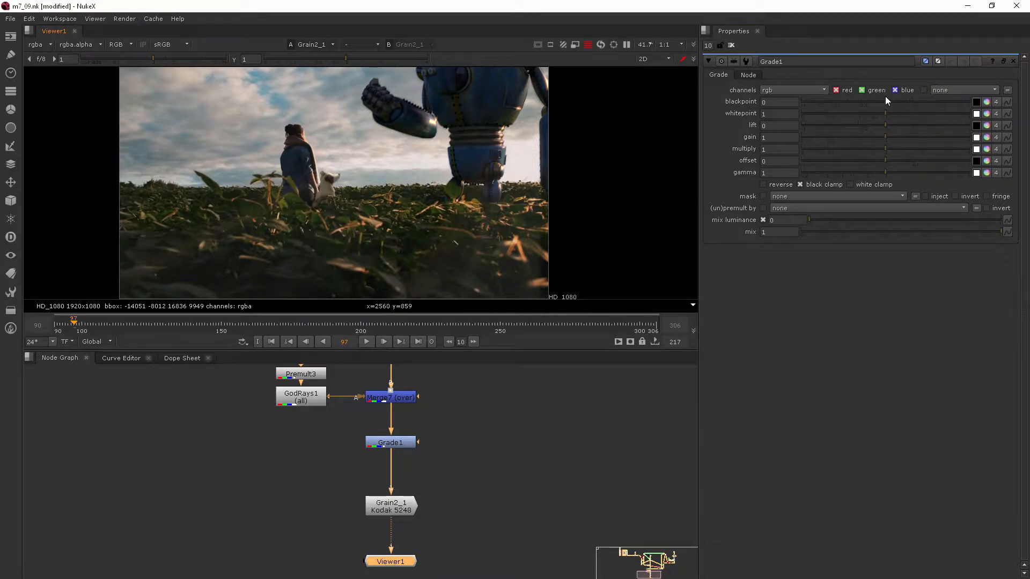
Shift the colour temperature of Grade1's blackpoint, trying warm and cool extremes before setting red to -0.005 and blue to 0.005.
{"action": "left_click", "coordinate": [987, 102]}
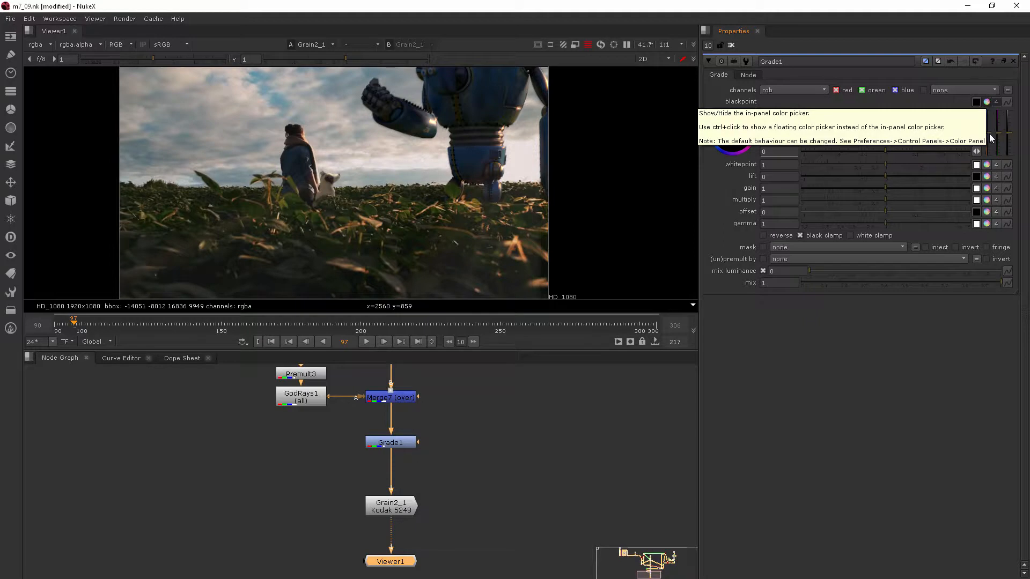
{"action": "left_click_drag", "start_coordinate": [989, 130], "coordinate": [989, 131]}
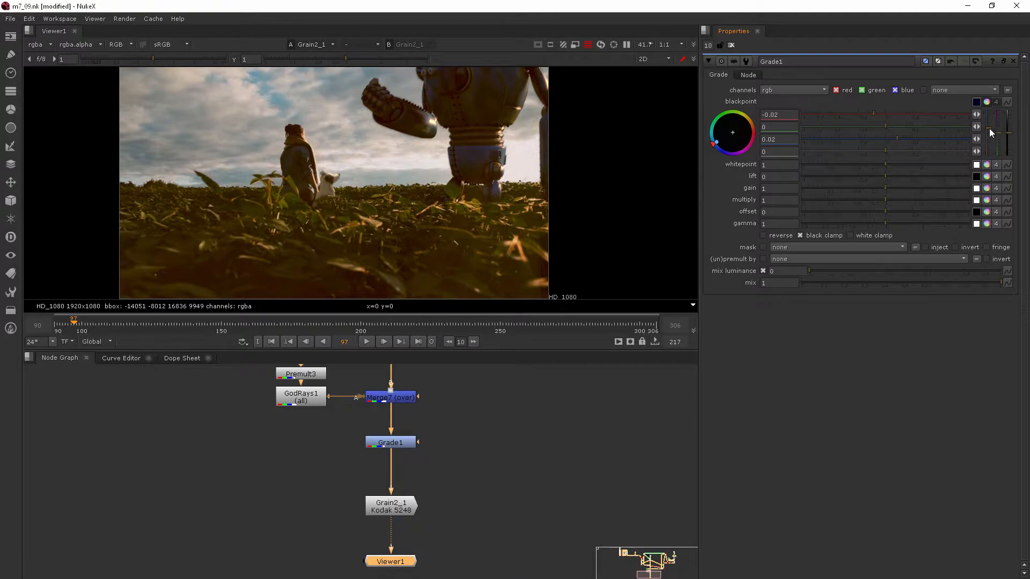
{"action": "left_click_drag", "start_coordinate": [990, 131], "coordinate": [990, 139]}
{"action": "scroll", "coordinate": [471, 188], "scroll_direction": "down", "scroll_amount": 1}
{"action": "middle_click_drag", "start_coordinate": [471, 188], "coordinate": [466, 192]}
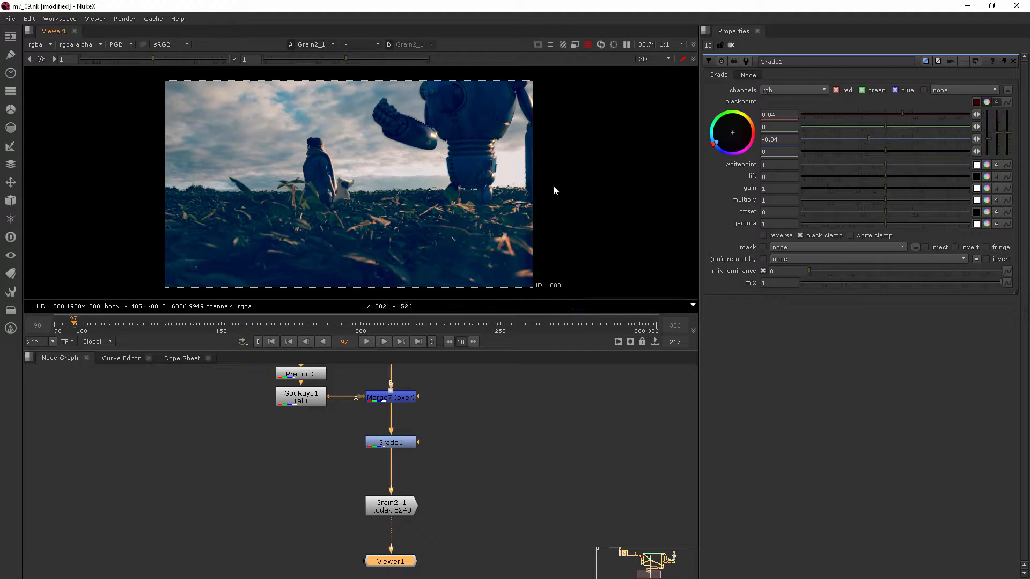
{"action": "left_click_drag", "start_coordinate": [992, 135], "coordinate": [991, 130]}
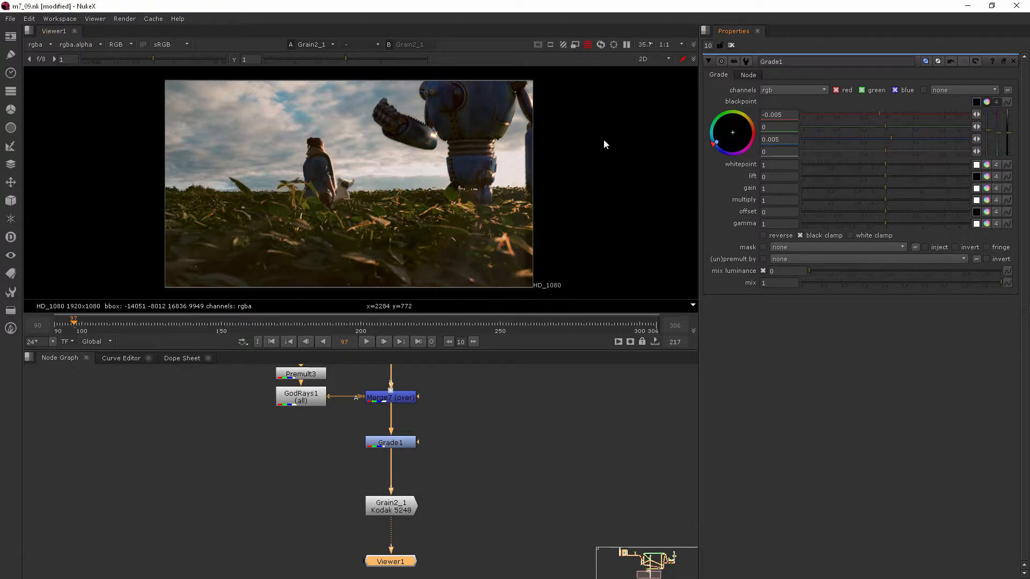
{"action": "mouse_move", "coordinate": [999, 132]}
{"action": "left_mouse_down"}
{"action": "mouse_move", "coordinate": [990, 123]}
{"action": "mouse_move", "coordinate": [991, 141]}
{"action": "mouse_move", "coordinate": [992, 130]}
{"action": "left_mouse_up"}
Set Grade1's whitepoint to red 0.98 and blue 1.02, and its blackpoint to red 0.005 and blue -0.005.
{"action": "left_click", "coordinate": [986, 165]}
{"action": "mouse_move", "coordinate": [989, 194]}
{"action": "left_mouse_down"}
{"action": "mouse_move", "coordinate": [991, 185]}
{"action": "mouse_move", "coordinate": [993, 205]}
{"action": "mouse_move", "coordinate": [990, 193]}
{"action": "left_mouse_up"}
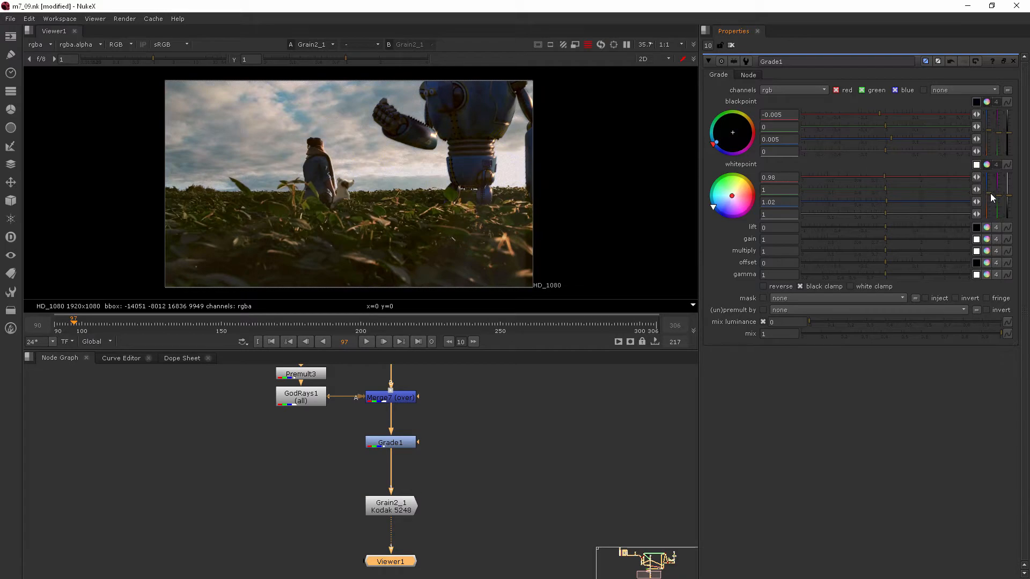
{"action": "left_click_drag", "start_coordinate": [987, 131], "coordinate": [987, 134]}
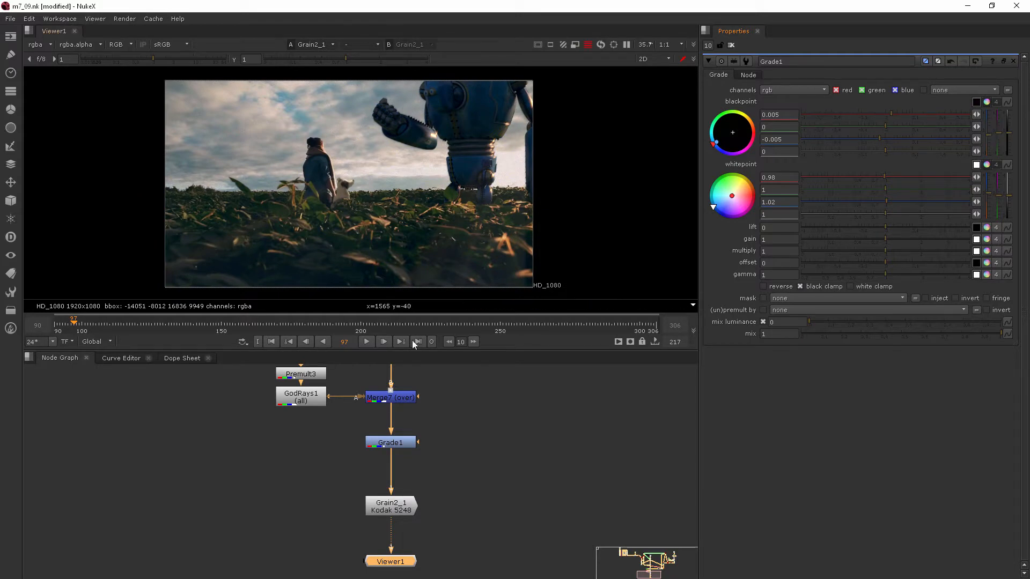
Compare the composite with and without the grade by repeatedly disabling and re-enabling Grade1.
{"action": "left_click", "coordinate": [407, 442]}
{"action": "key", "text": "d"}
{"action": "key", "text": "d"}
{"action": "key", "text": "d"}
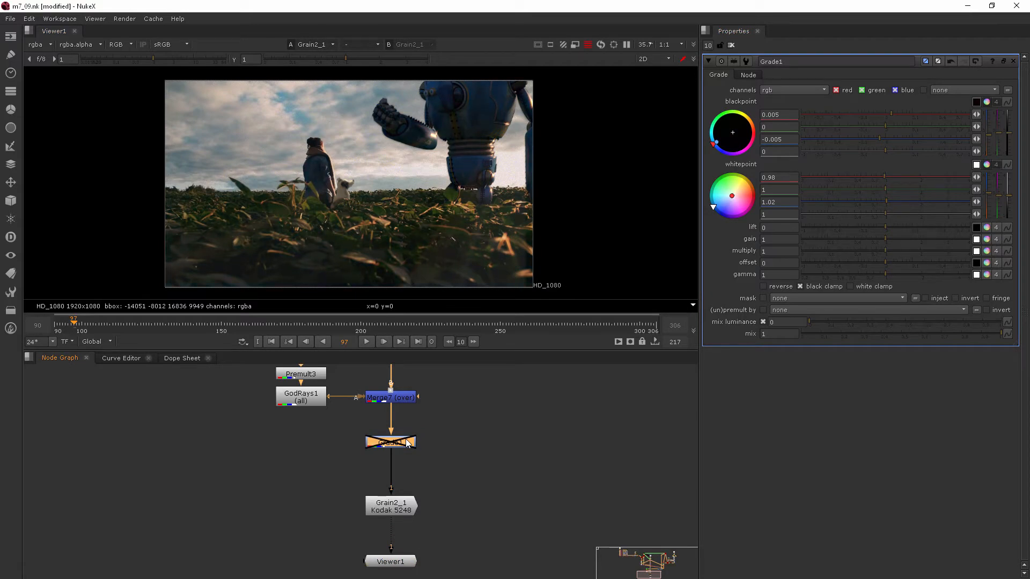
{"action": "key", "text": "d"}
{"action": "key", "text": "d"}
{"action": "key", "text": "d"}
{"action": "key", "text": "d"}
{"action": "key", "text": "d"}
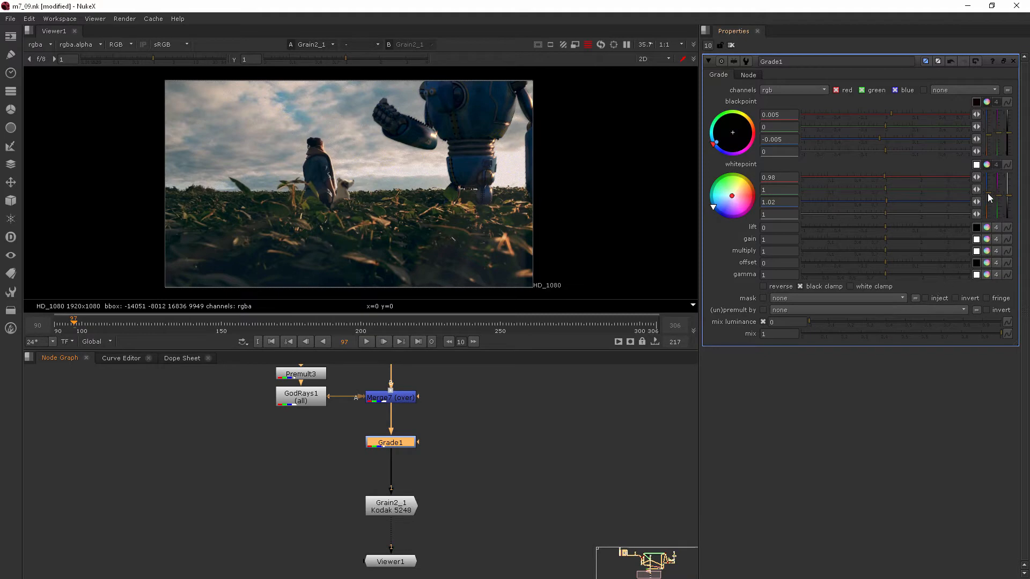
Warm the highlights further by setting Grade1's whitepoint to red 0.9 and blue 1.1.
{"action": "left_click_drag", "start_coordinate": [987, 193], "coordinate": [989, 191]}
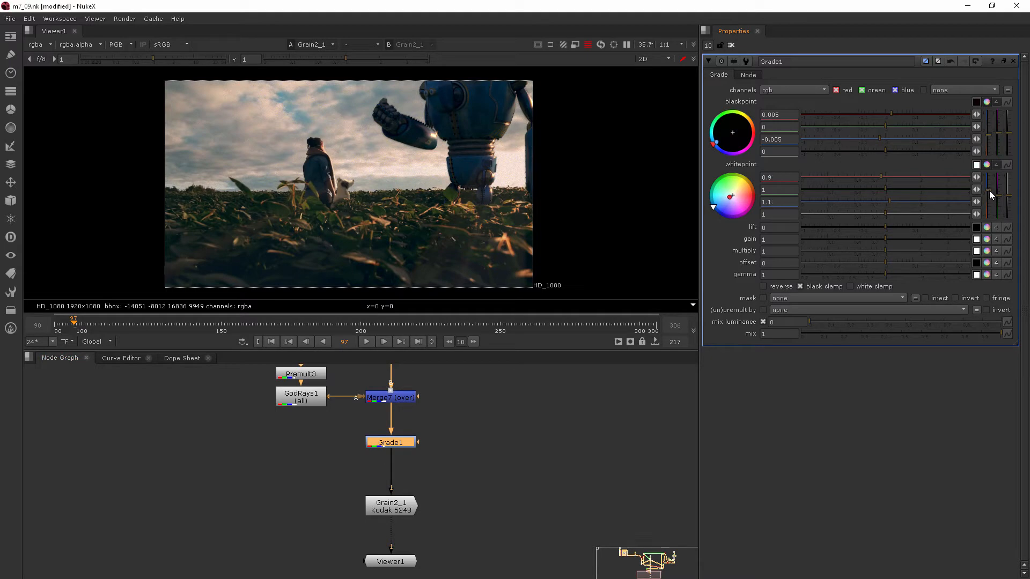